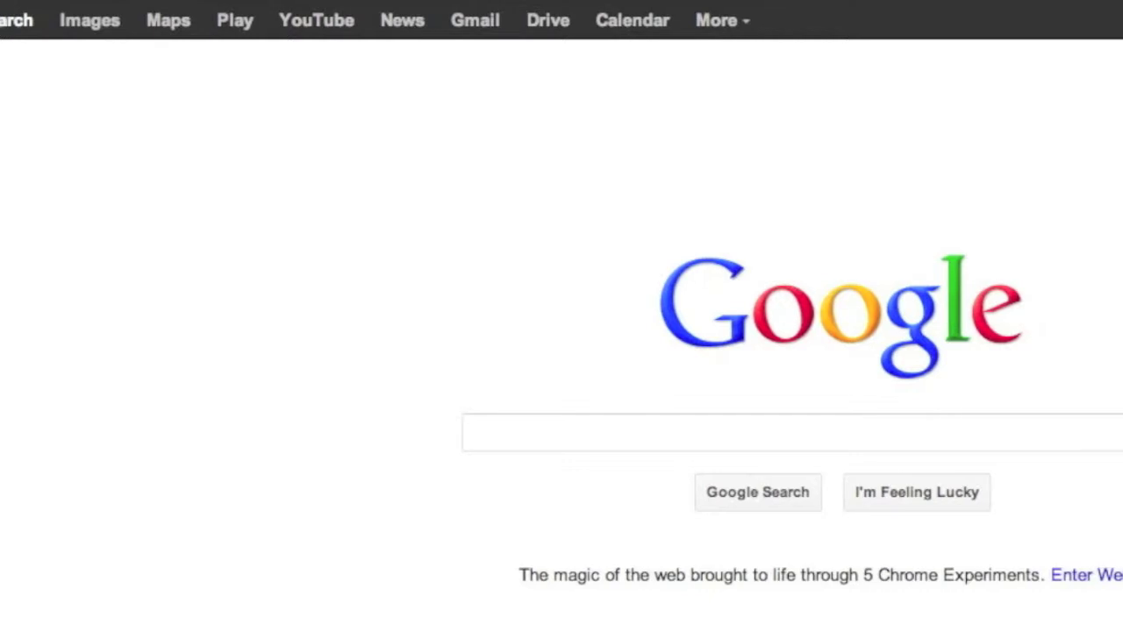
pyautogui.write('www.recove')
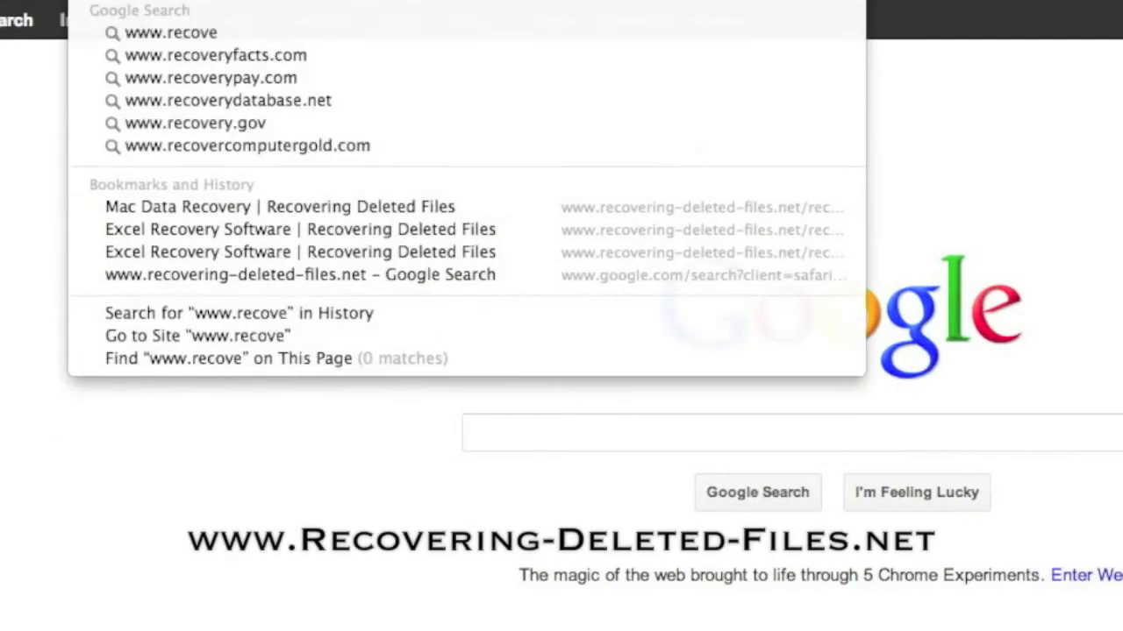
pyautogui.write('ring-de')
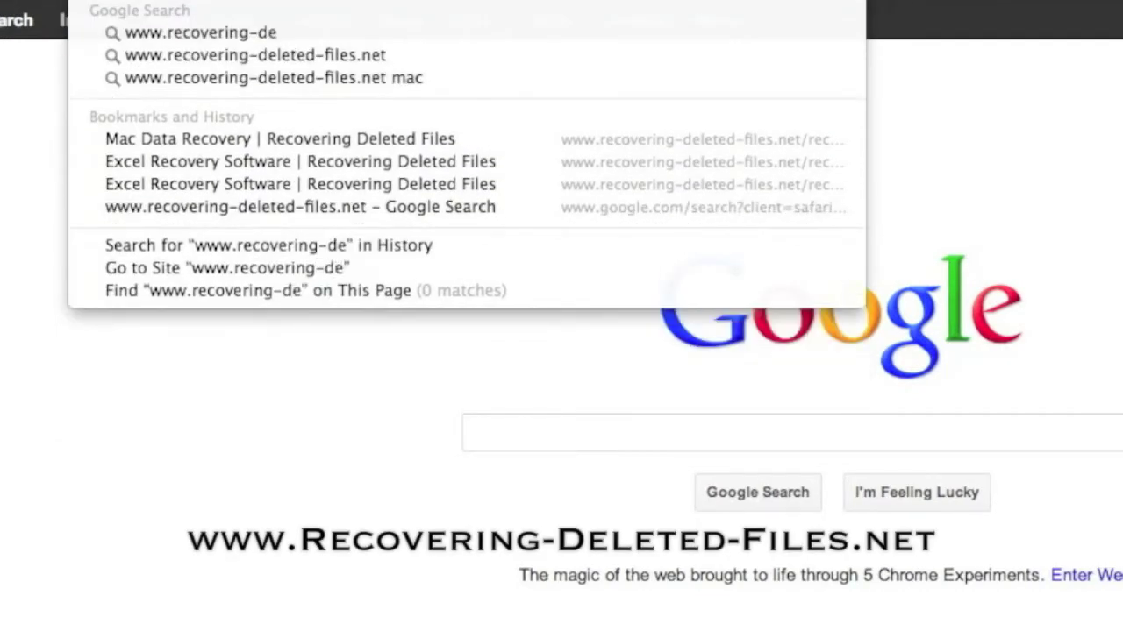
pyautogui.write('leted-f')
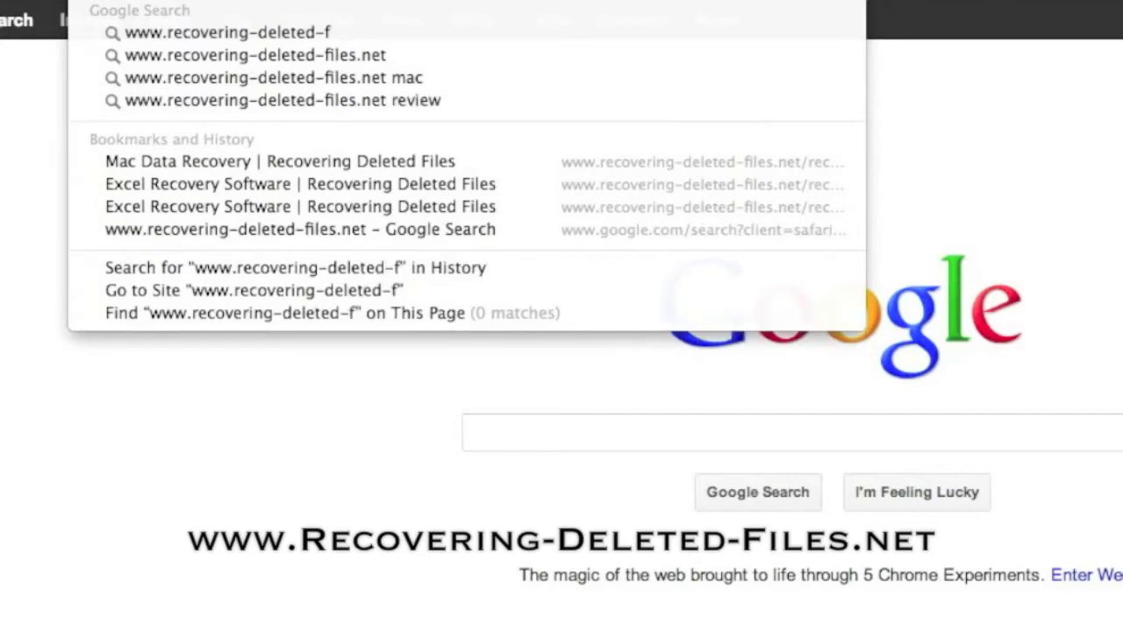
pyautogui.write('iles.ne')
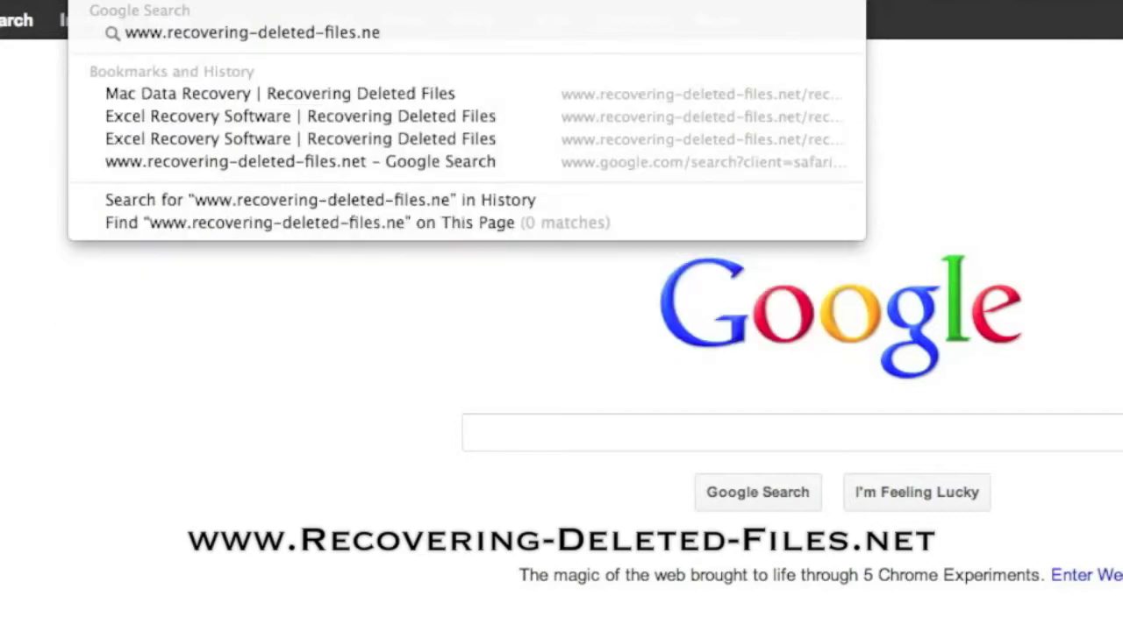
pyautogui.write('t')
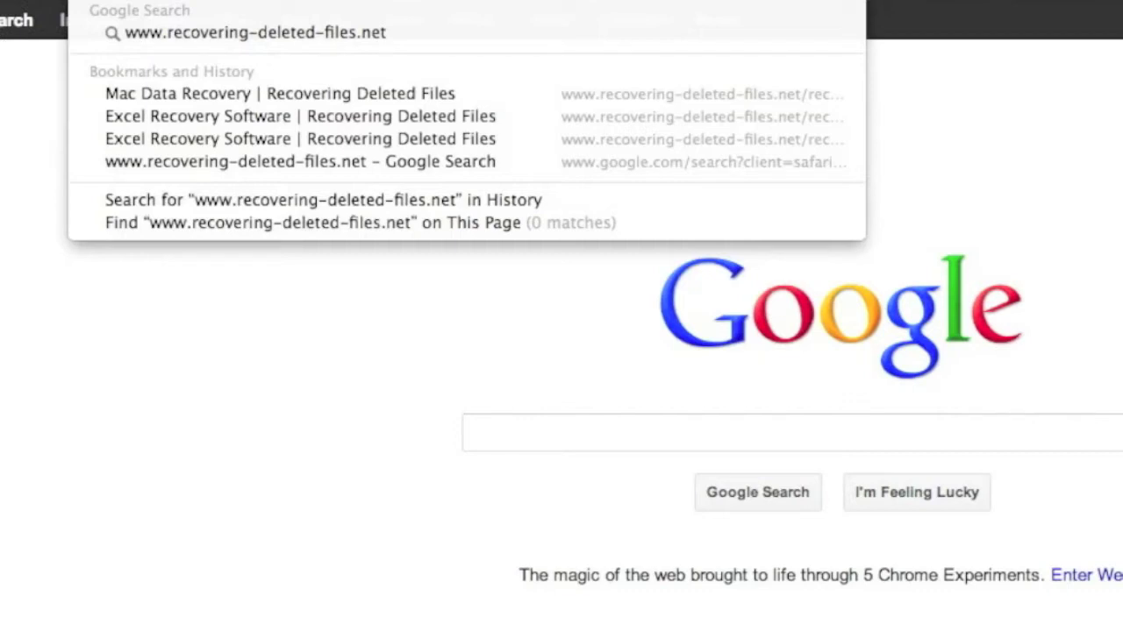
# Load recovering-deleted-files.net, scroll to the Mac Data Recovery link and read its review
pyautogui.press('Return')
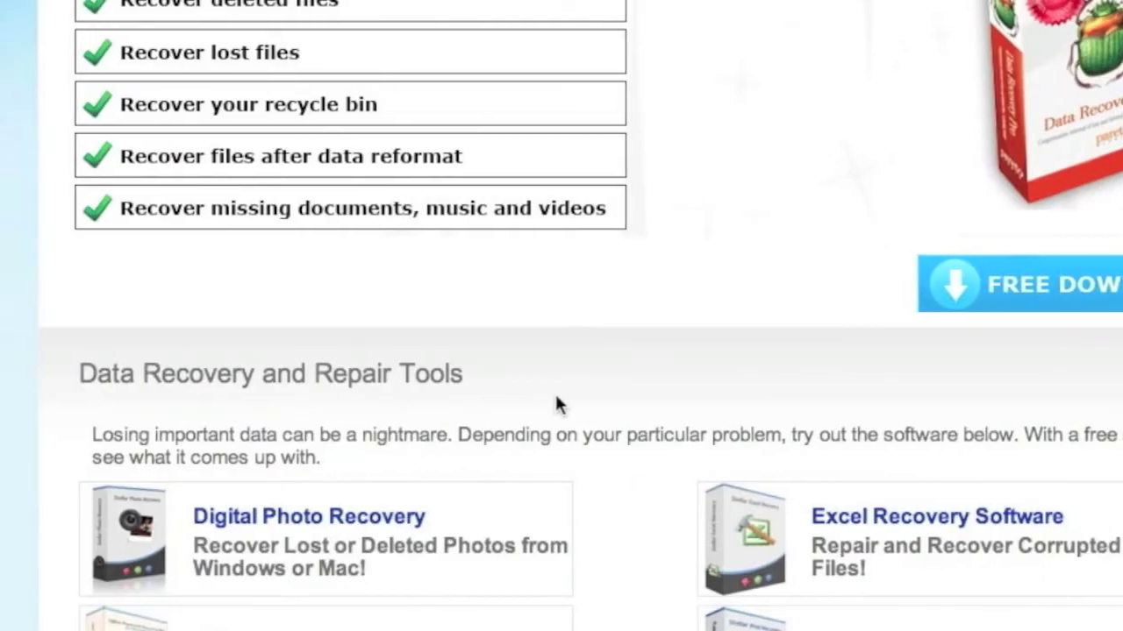
pyautogui.scroll(-1, 554, 391)
pyautogui.scroll(-1, 554, 391)
pyautogui.scroll(-2, 555, 391)
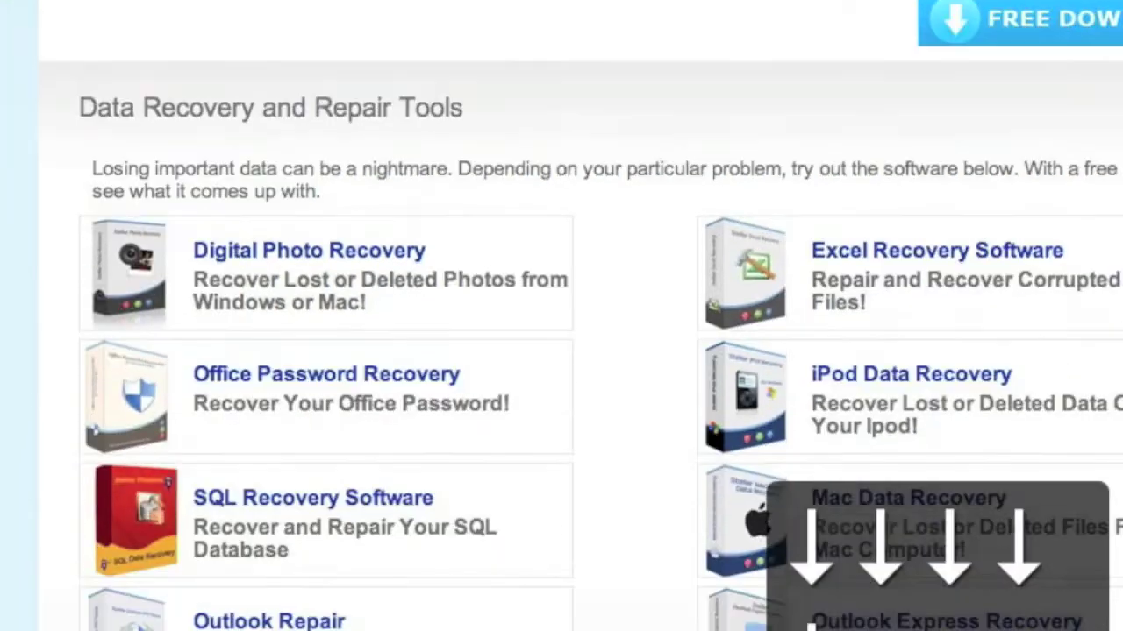
pyautogui.scroll(-2, 554, 391)
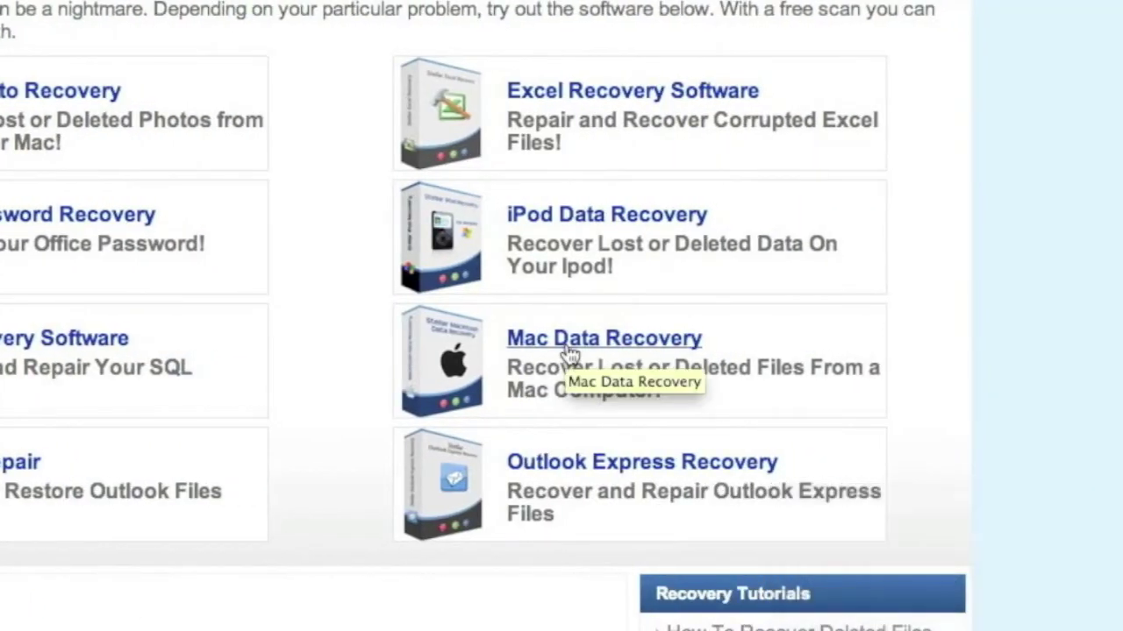
pyautogui.click(567, 349)
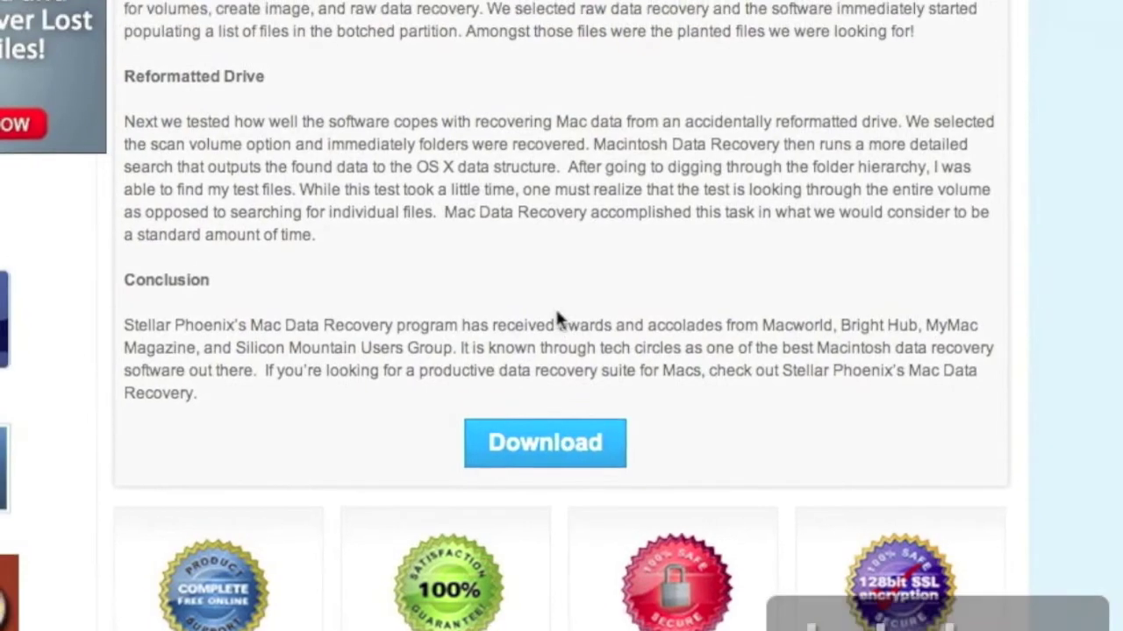
pyautogui.scroll(3, 555, 289)
pyautogui.scroll(2, 566, 298)
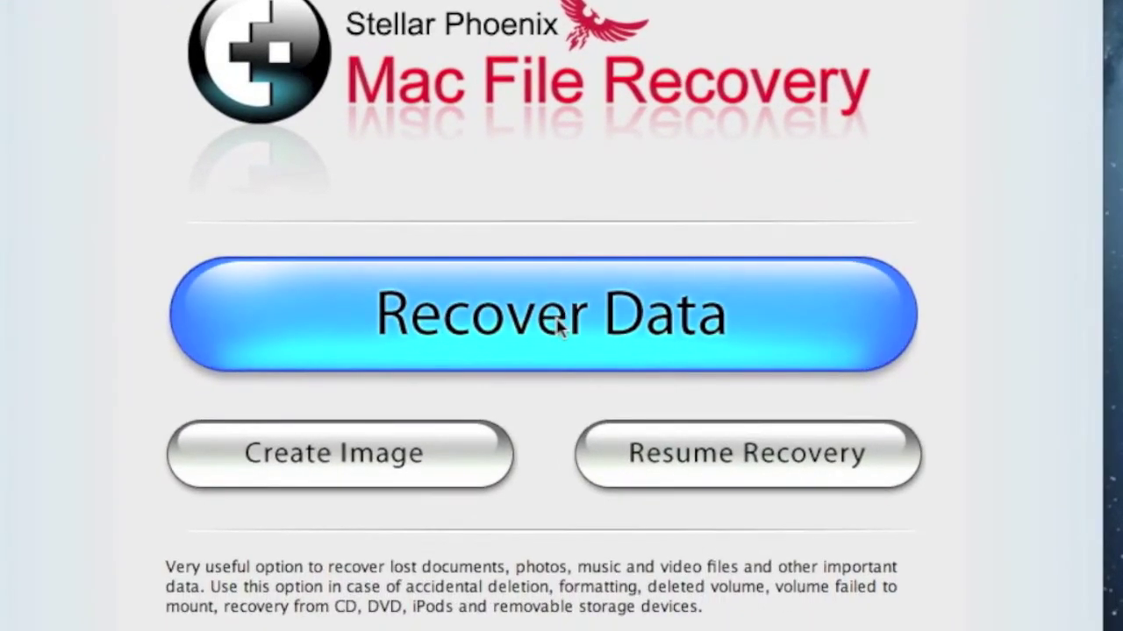
# Choose Recover Data, view the Photo Recovery tab, then return to the Drive Recovery options
pyautogui.click(558, 325)
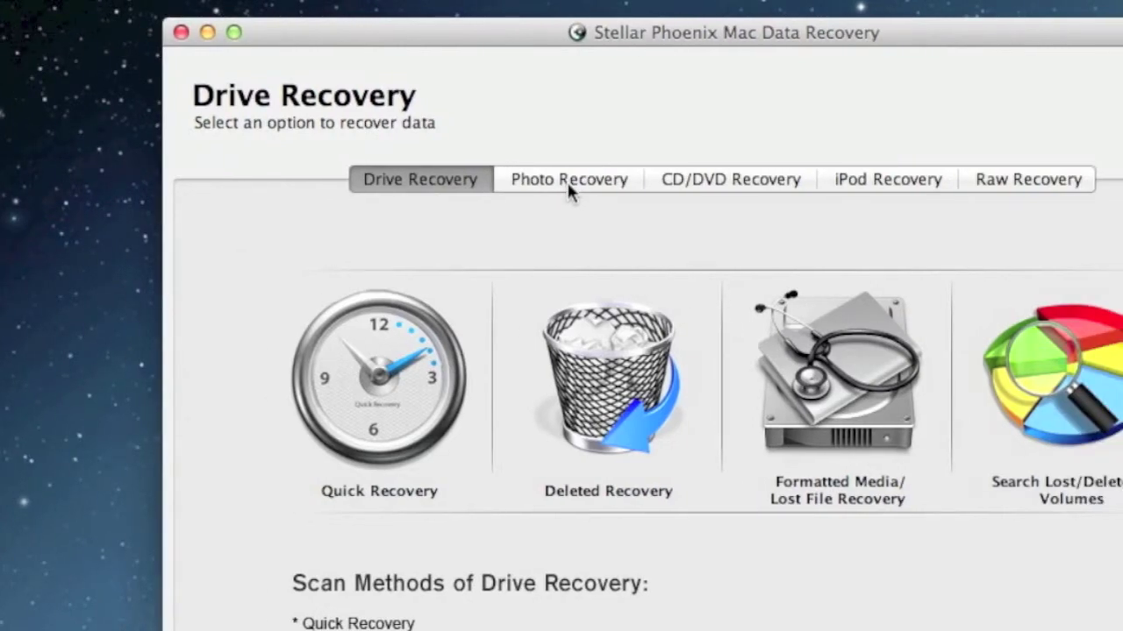
pyautogui.click(567, 182)
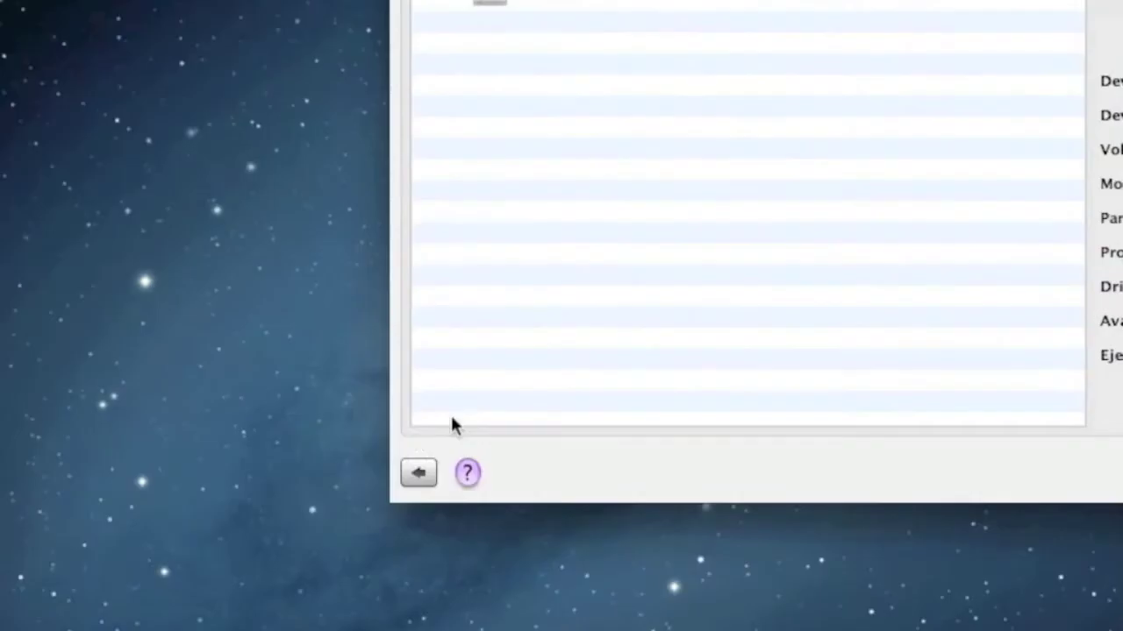
pyautogui.click(419, 446)
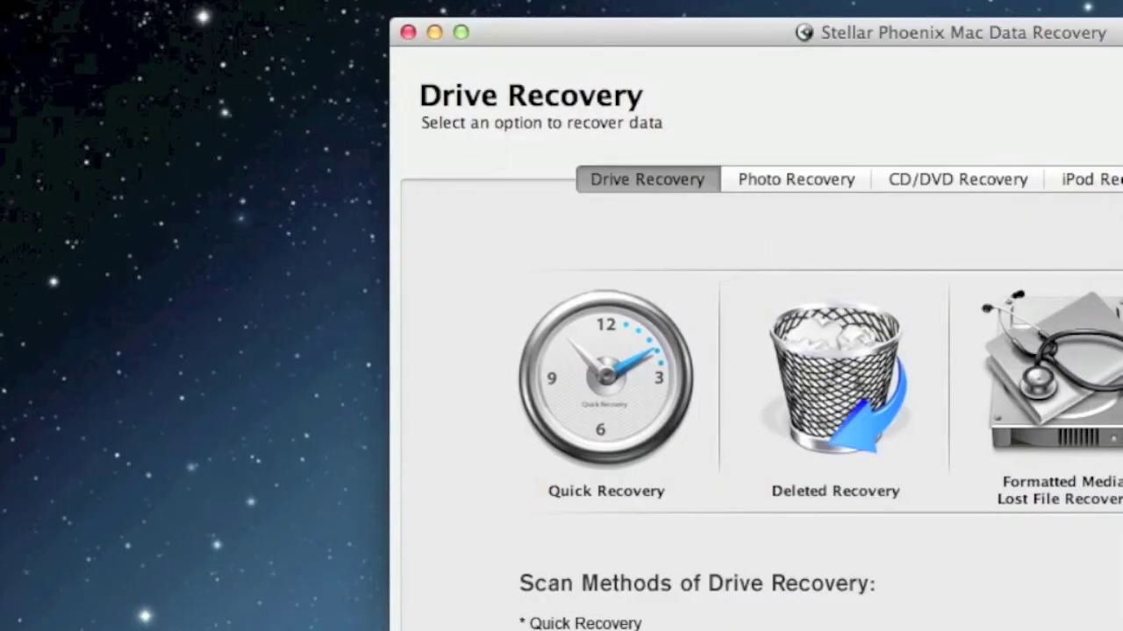
pyautogui.click(175, 1)
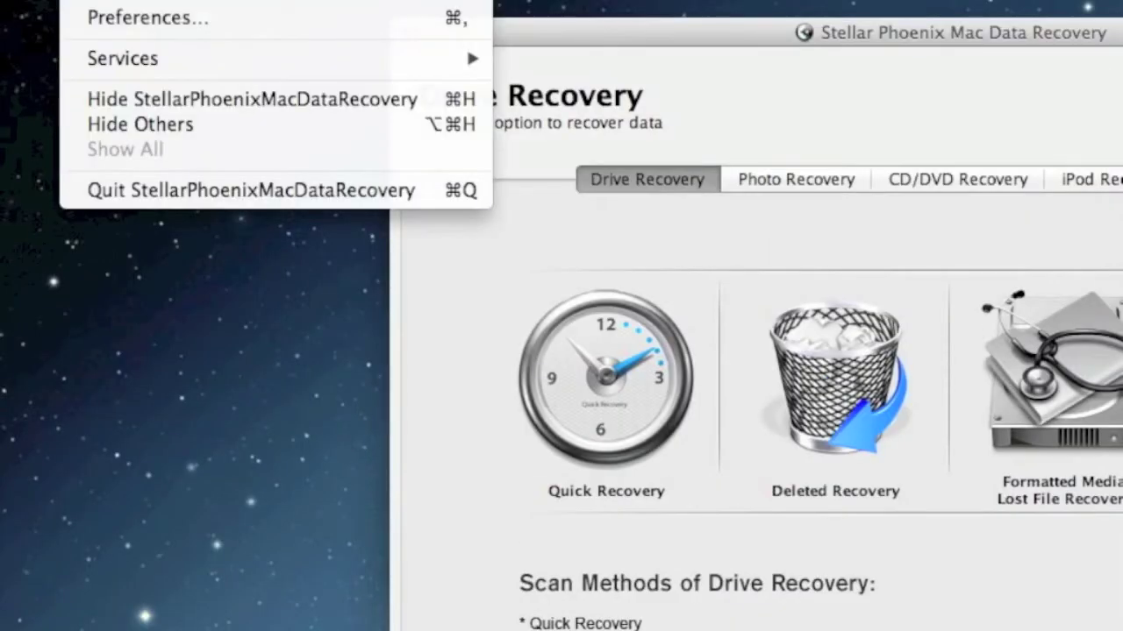
pyautogui.click(273, 30)
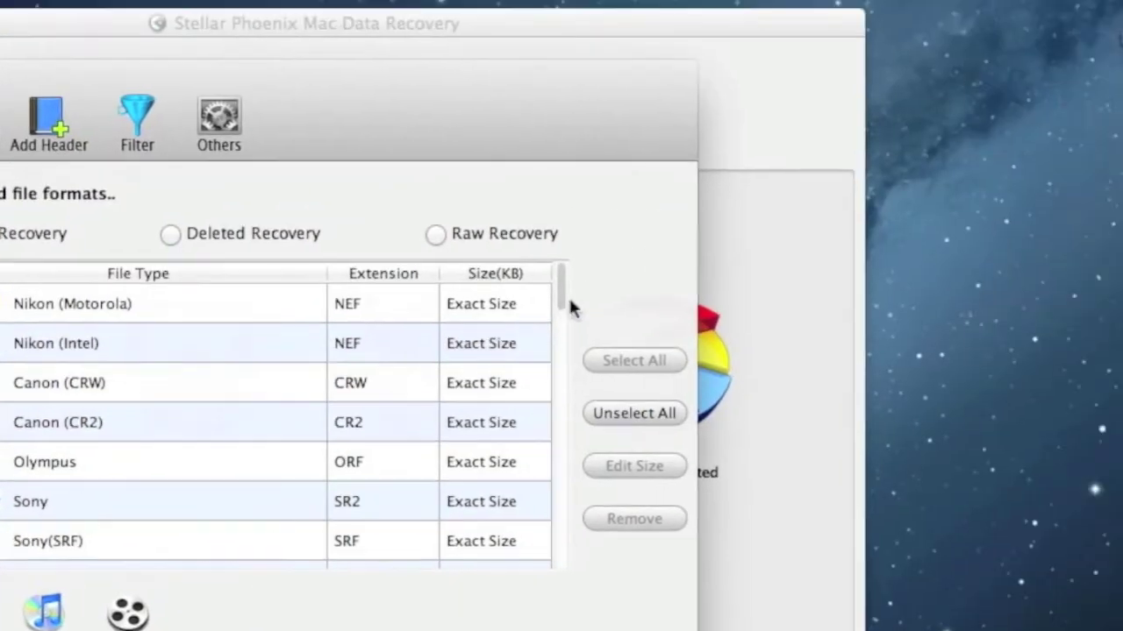
pyautogui.moveTo(563, 303); pyautogui.dragTo(563, 312)
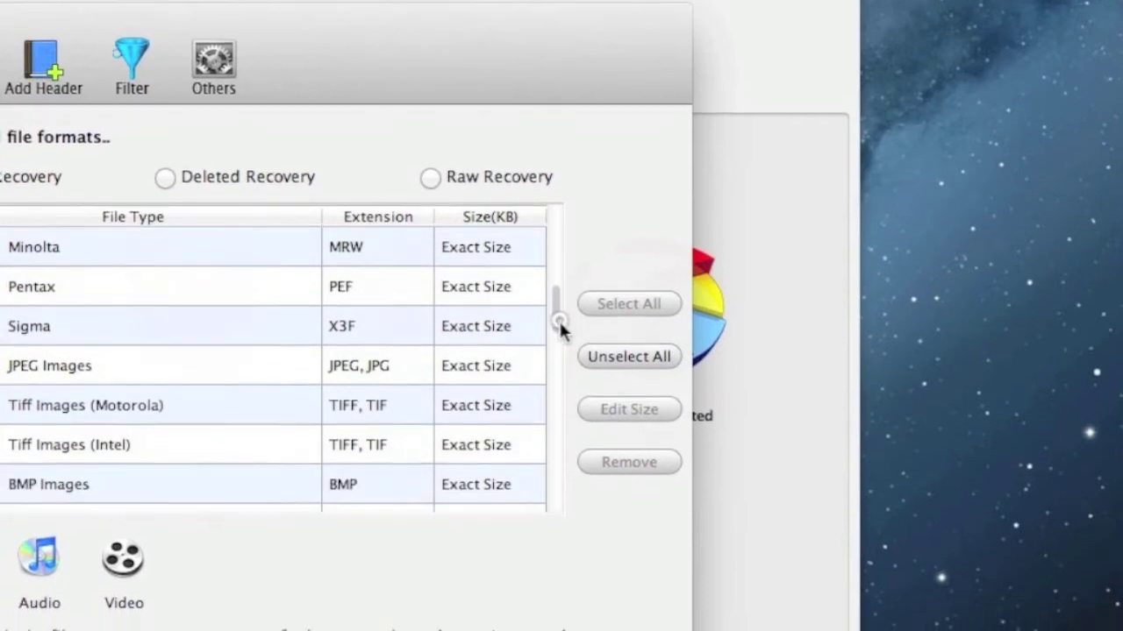
pyautogui.moveTo(562, 314)
pyautogui.mouseDown()
pyautogui.moveTo(562, 329)
pyautogui.moveTo(558, 97)
pyautogui.mouseUp()
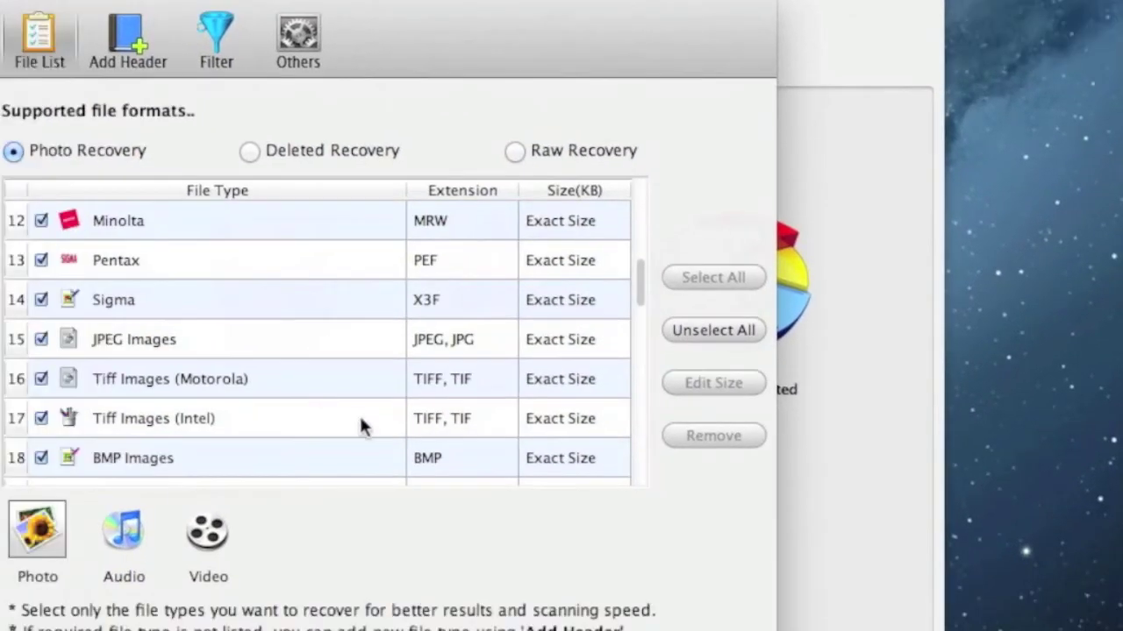
pyautogui.click(552, 316)
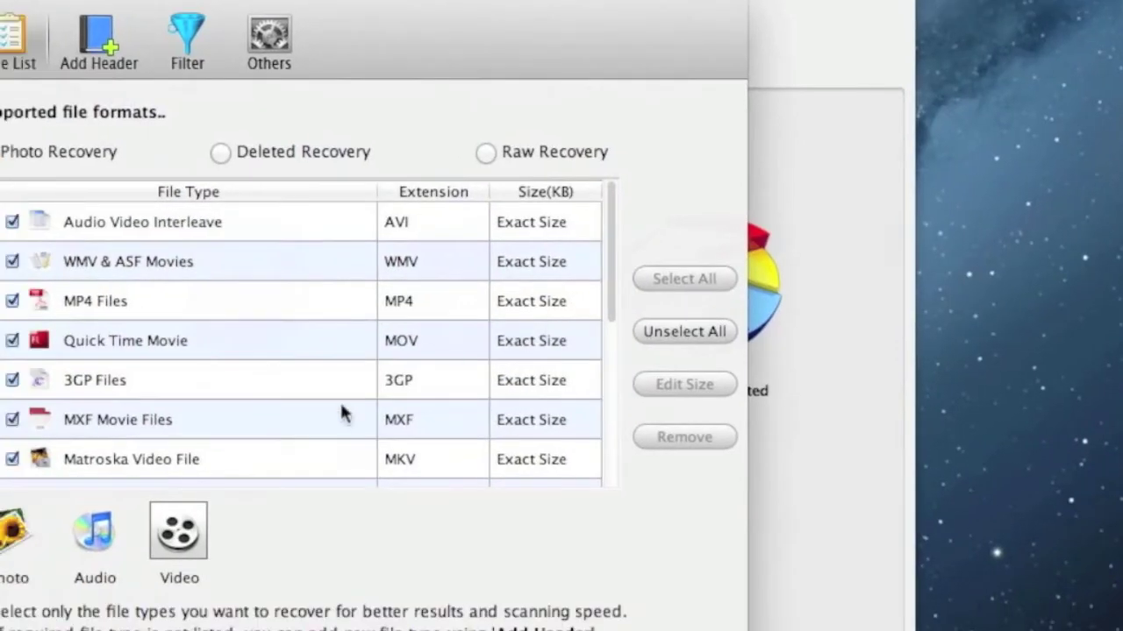
pyautogui.click(581, 313)
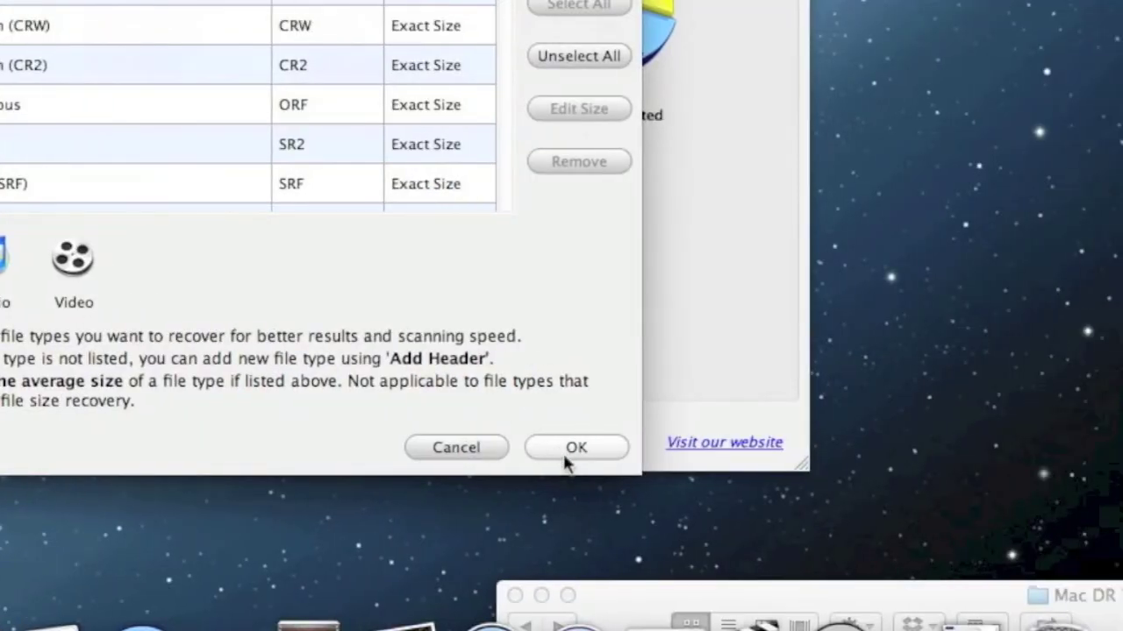
pyautogui.click(563, 451)
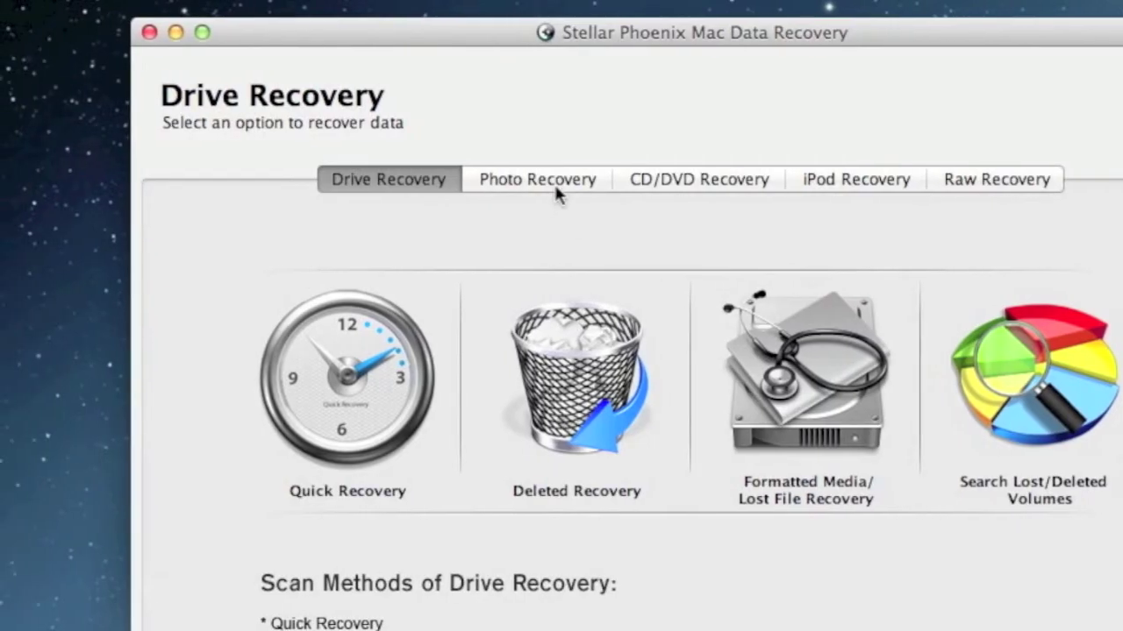
# Switch to the Photo Recovery tab to scan Macintosh HD for photos
pyautogui.click(555, 188)
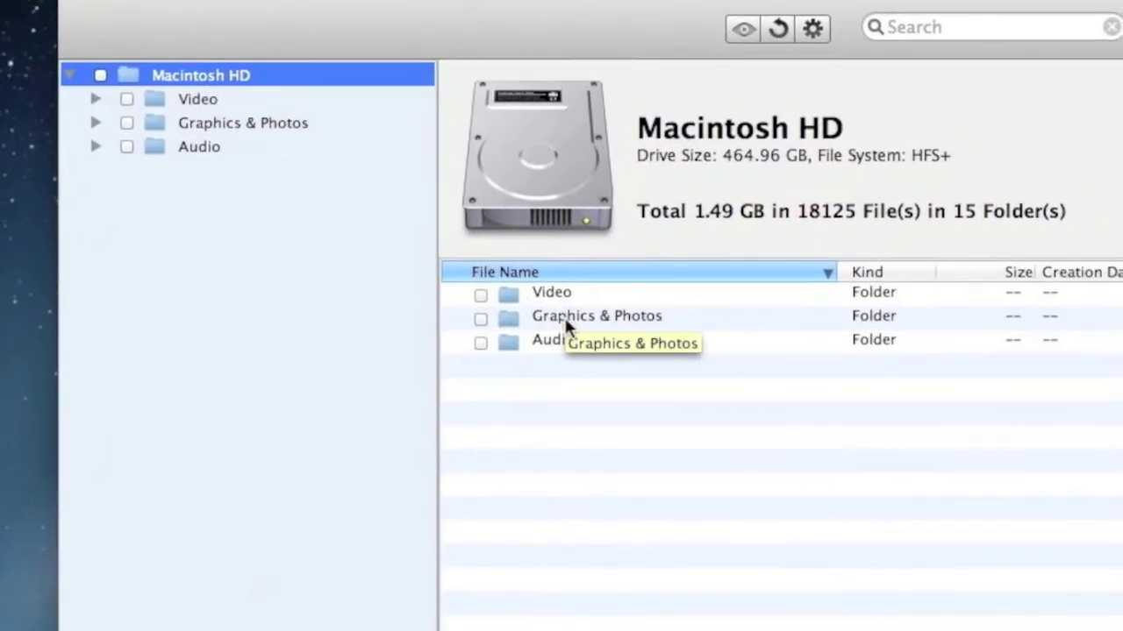
# Open Graphics & Photos, then the JPEG folder, and tick 9465264.JPEG
pyautogui.doubleClick(565, 321)
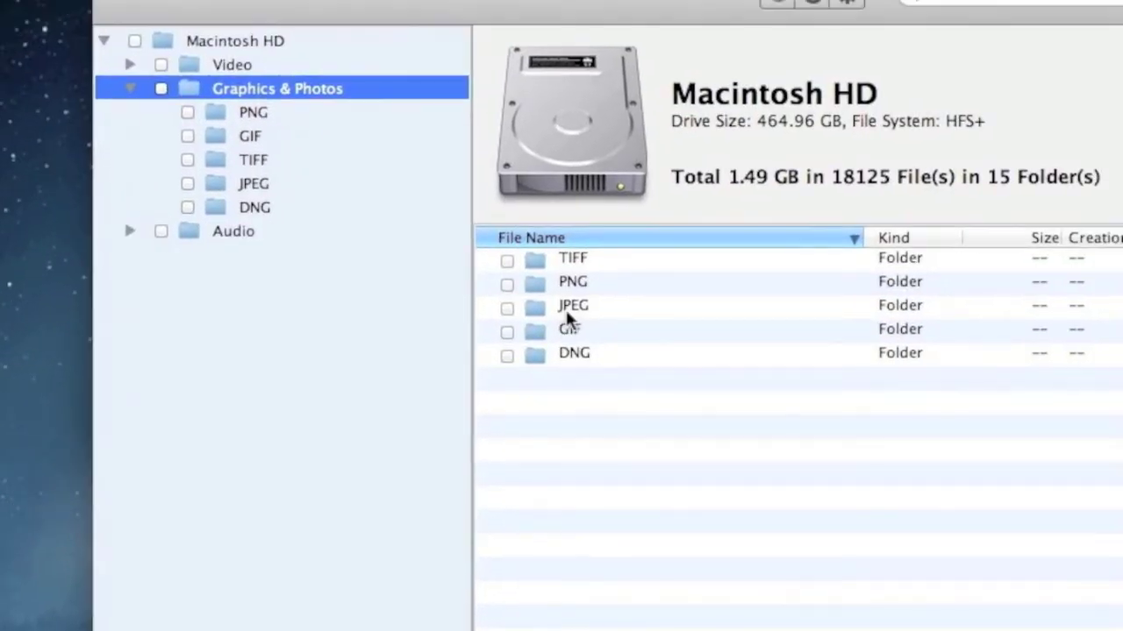
pyautogui.doubleClick(566, 311)
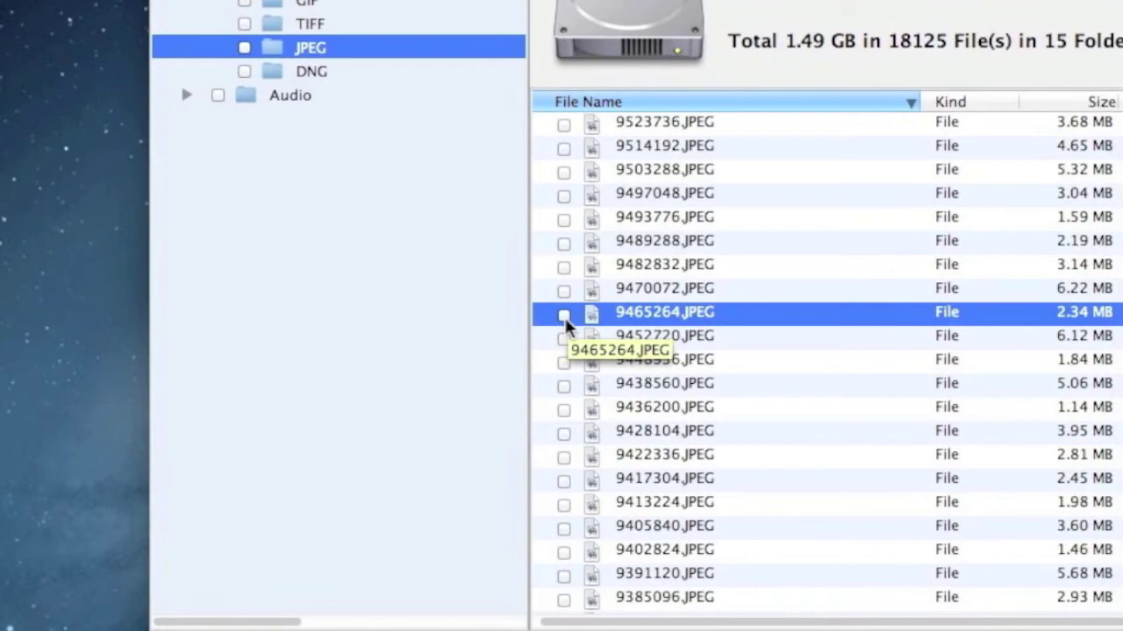
pyautogui.click(564, 316)
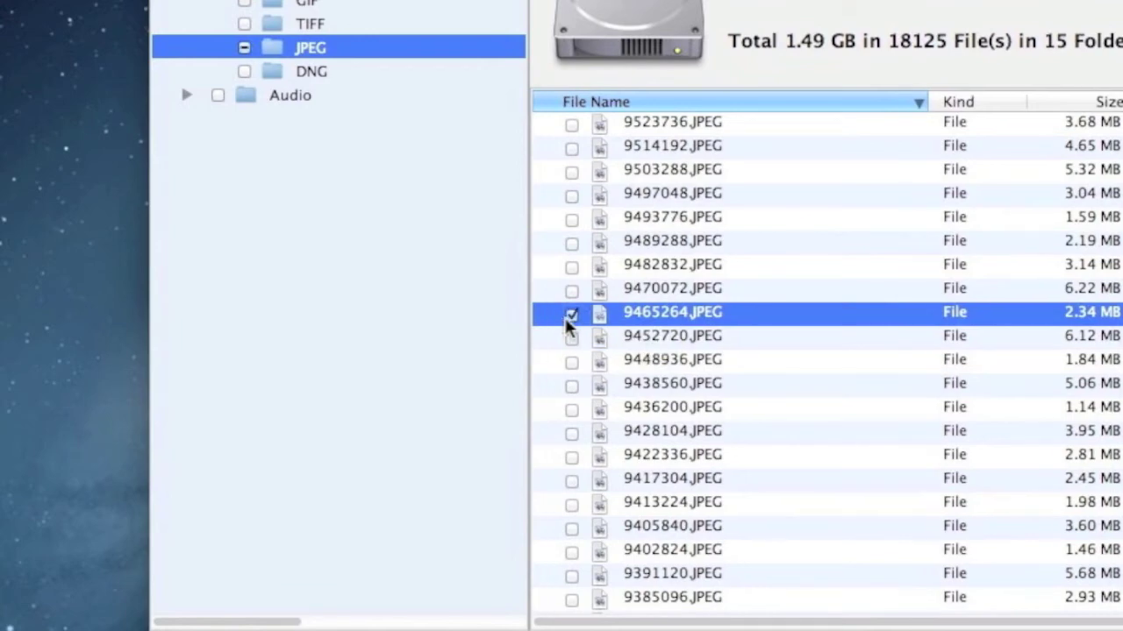